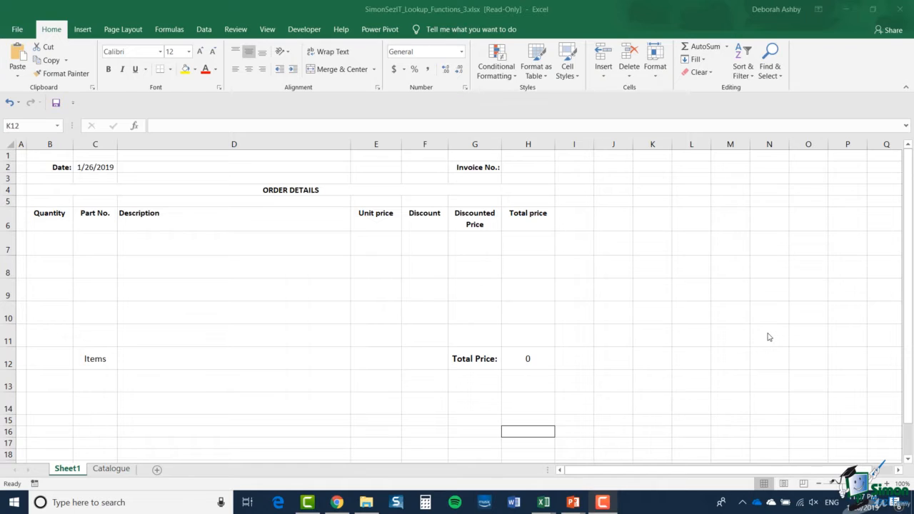
Step: Examine the Part Number, Description and Price columns of the Catalogue sheet and return to the first Description cell, D7, on Sheet1
{"action": "left_click", "coordinate": [276, 247]}
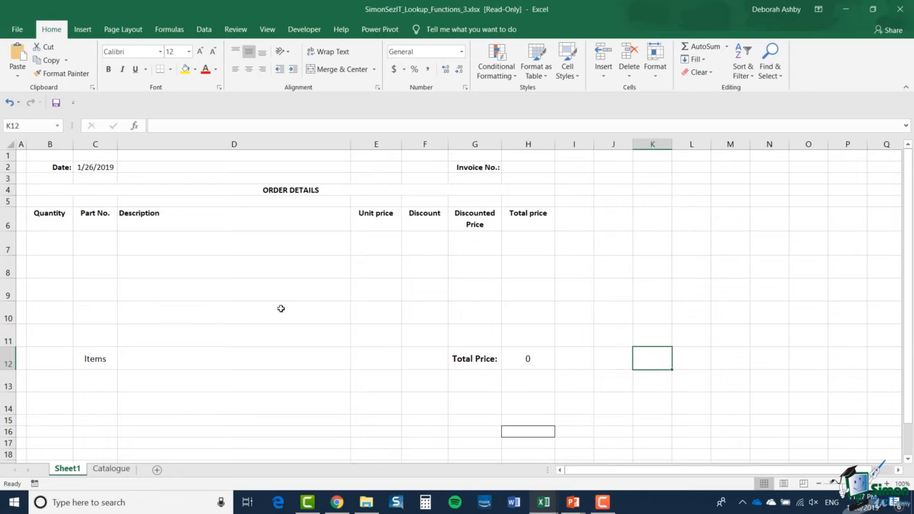
{"action": "left_click", "coordinate": [104, 244]}
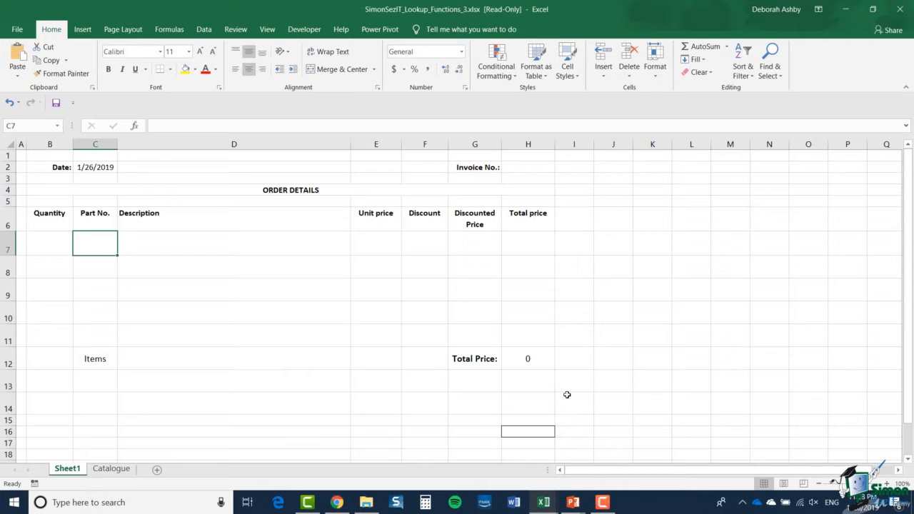
{"action": "left_click", "coordinate": [113, 470]}
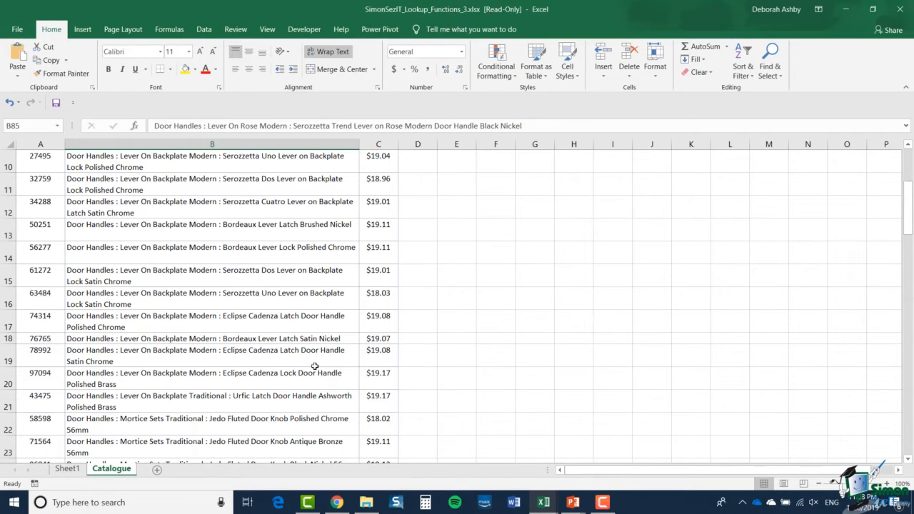
{"action": "left_click", "coordinate": [238, 355]}
{"action": "scroll", "coordinate": [237, 355], "scroll_direction": "up", "scroll_amount": 3}
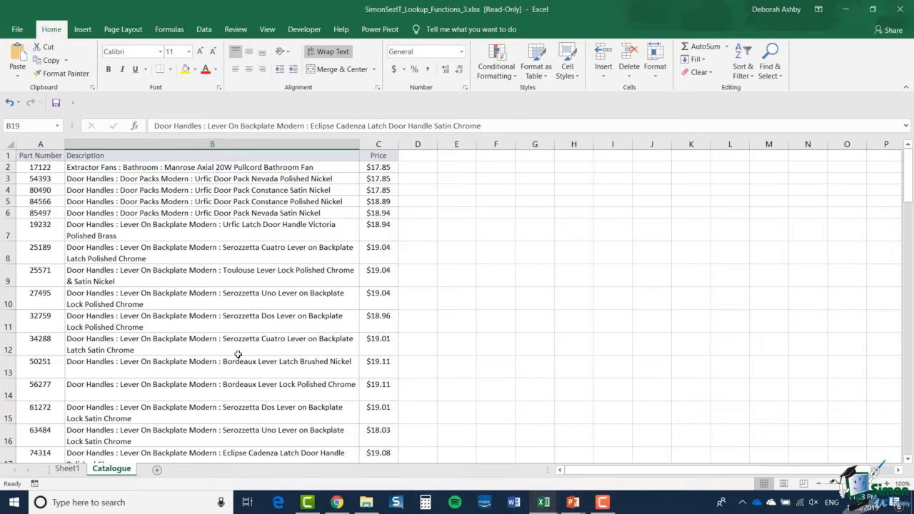
{"action": "left_click", "coordinate": [39, 145]}
{"action": "left_click", "coordinate": [207, 145]}
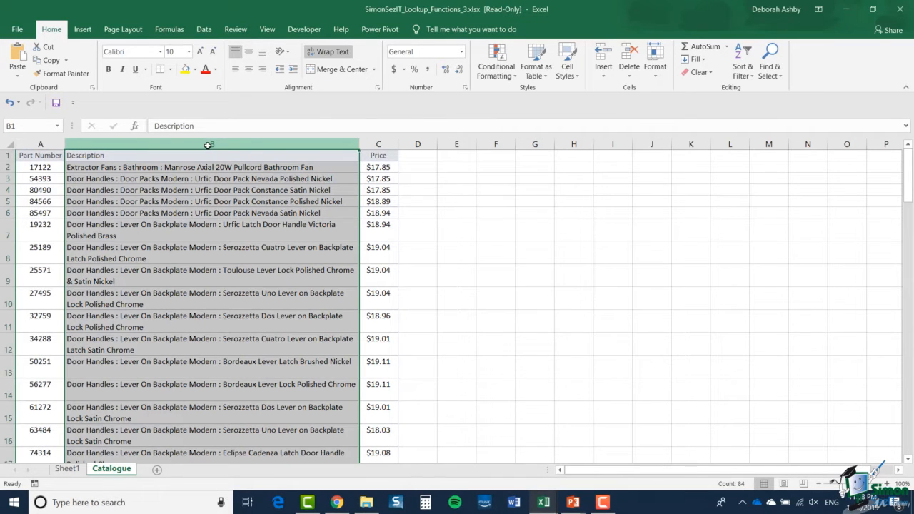
{"action": "left_click", "coordinate": [392, 145]}
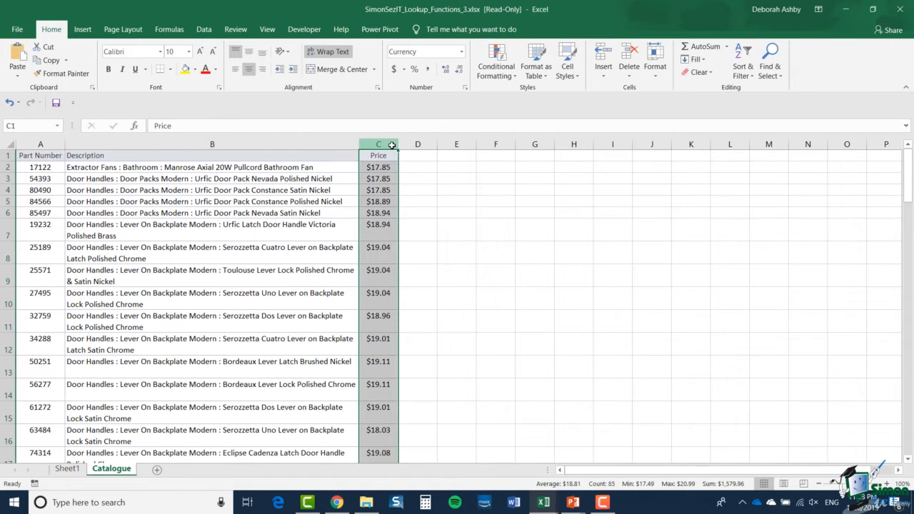
{"action": "left_click", "coordinate": [496, 229]}
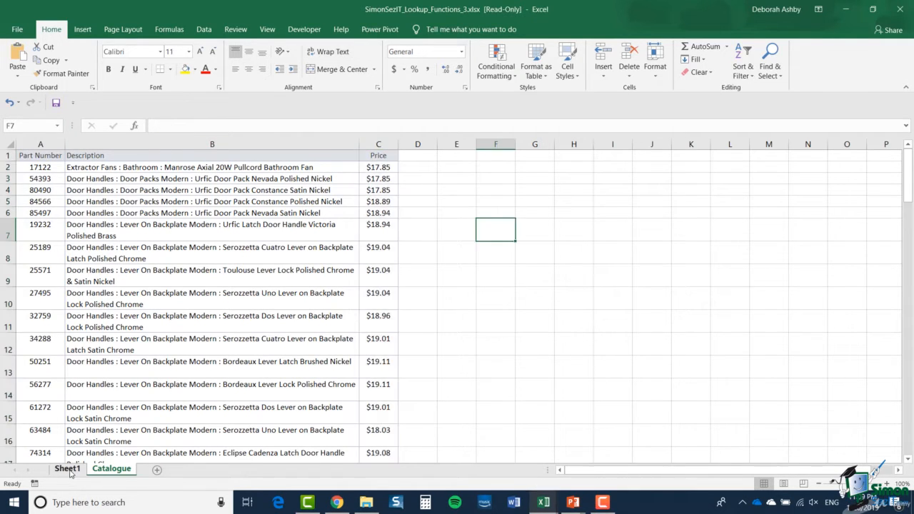
{"action": "left_click", "coordinate": [67, 469]}
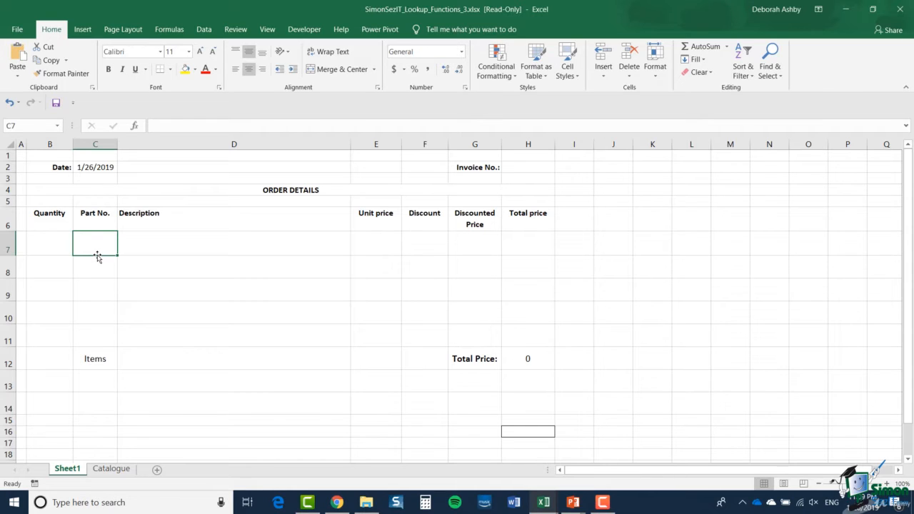
{"action": "left_click", "coordinate": [196, 251]}
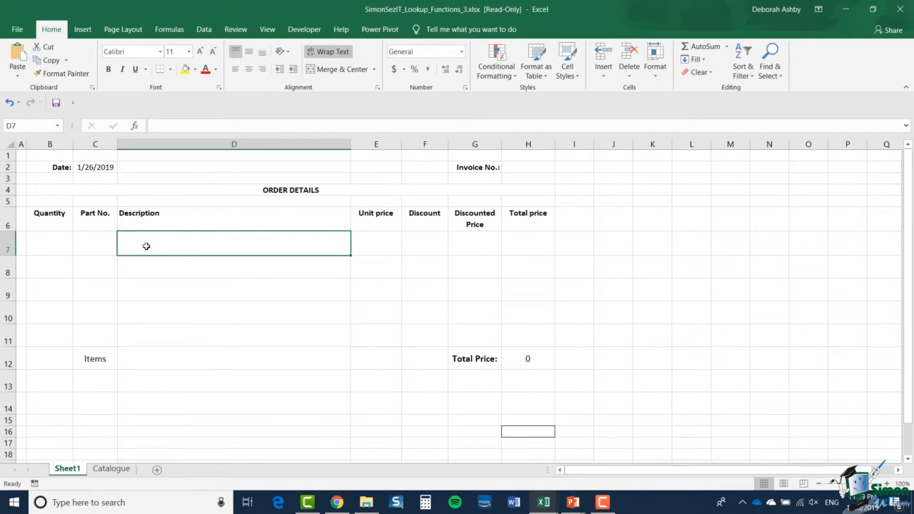
Step: Define the name PartsCatalog for the whole catalogue table A1:C85 on the Catalogue sheet, including its headers
{"action": "left_click", "coordinate": [112, 470]}
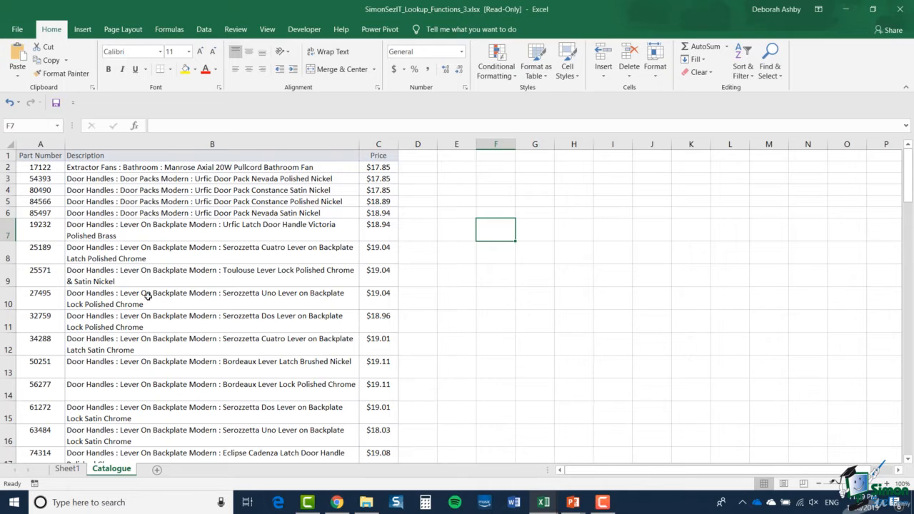
{"action": "left_click", "coordinate": [68, 469]}
{"action": "left_click_drag", "start_coordinate": [40, 156], "coordinate": [369, 232]}
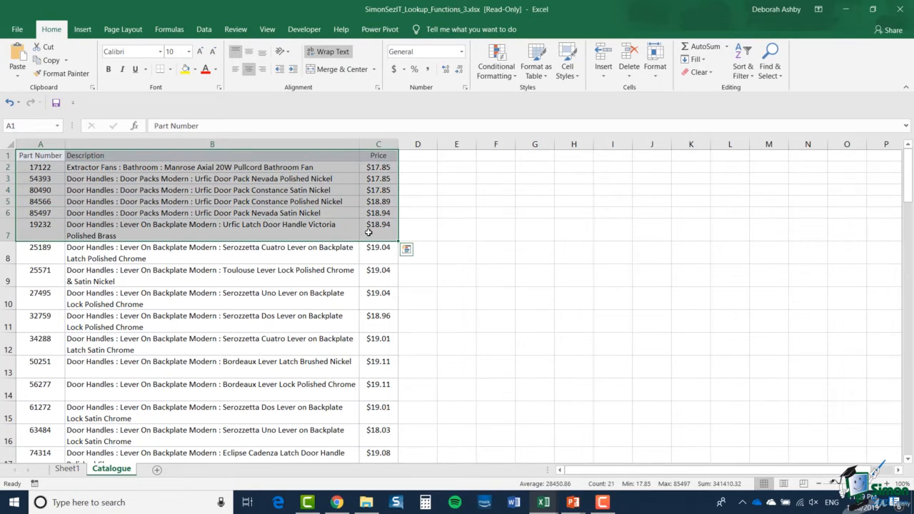
{"action": "key", "text": "ctrl+shift+Down"}
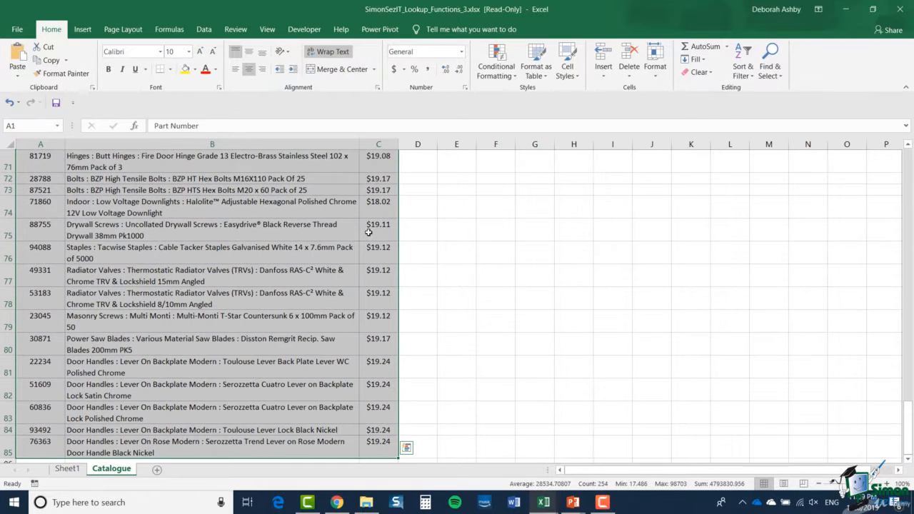
{"action": "scroll", "coordinate": [369, 232], "scroll_direction": "up", "scroll_amount": 20}
{"action": "left_click", "coordinate": [169, 29]}
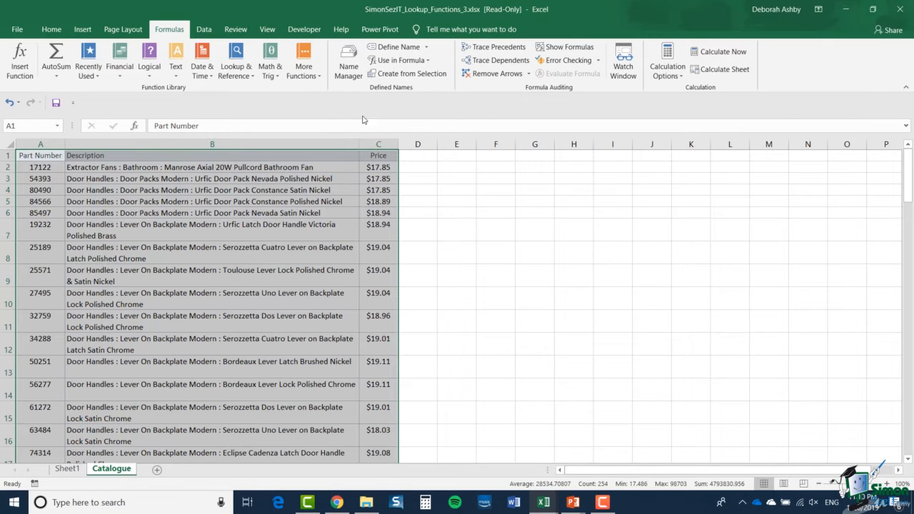
{"action": "left_click", "coordinate": [401, 47]}
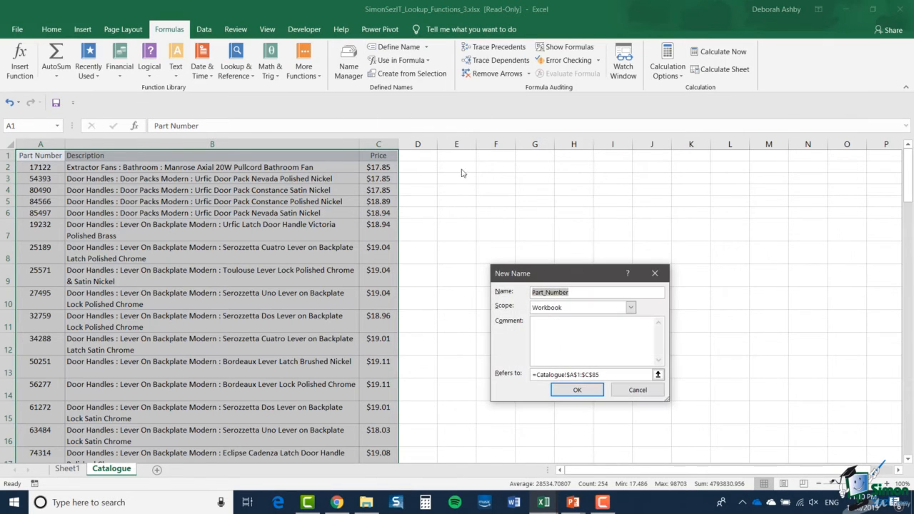
{"action": "left_click_drag", "start_coordinate": [556, 278], "coordinate": [500, 184]}
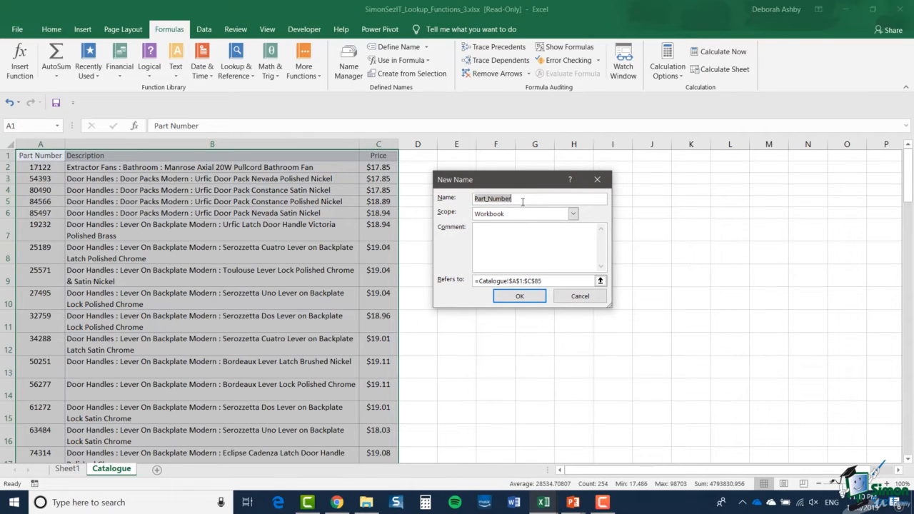
{"action": "type", "text": "PartsCatalog"}
{"action": "left_click", "coordinate": [521, 298]}
{"action": "left_click", "coordinate": [461, 284]}
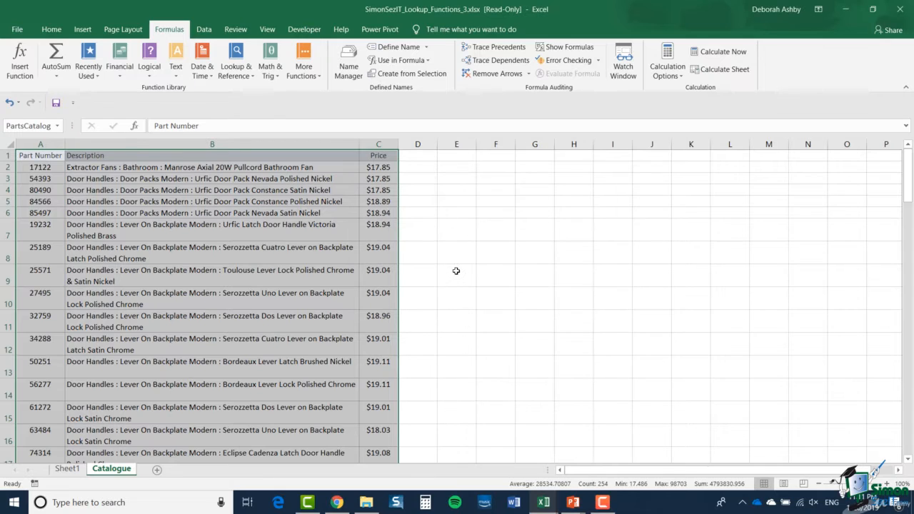
Step: Insert a VLOOKUP in D7 of Sheet1 with lookup value C7, table array PartsCatalog, column index 2 and range lookup FALSE
{"action": "left_click", "coordinate": [67, 469]}
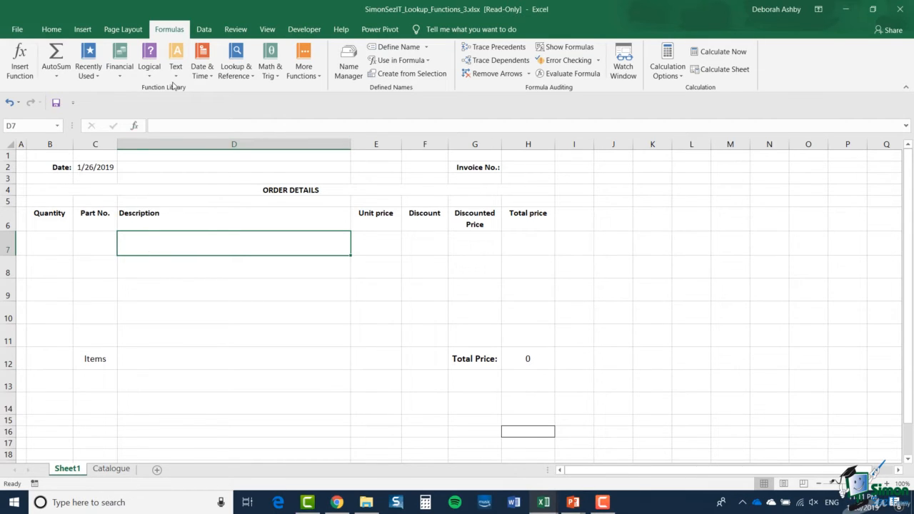
{"action": "left_click", "coordinate": [250, 74]}
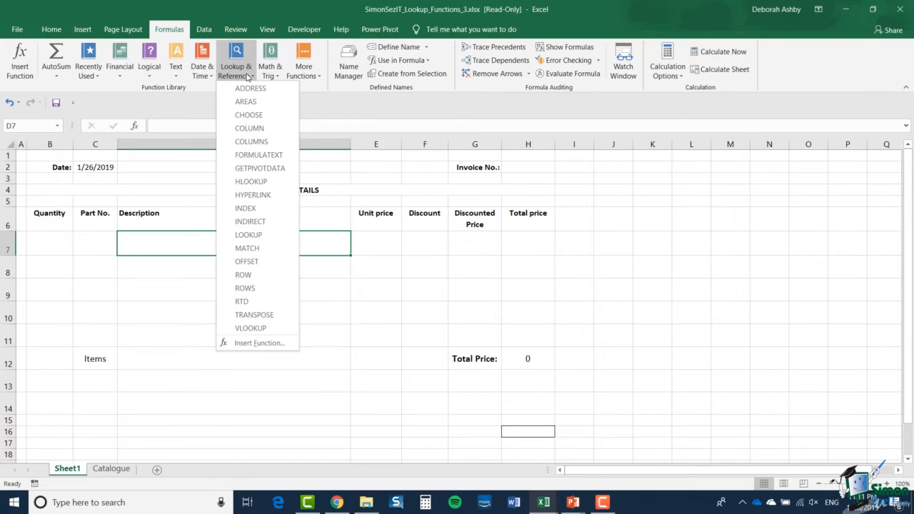
{"action": "left_click", "coordinate": [243, 328]}
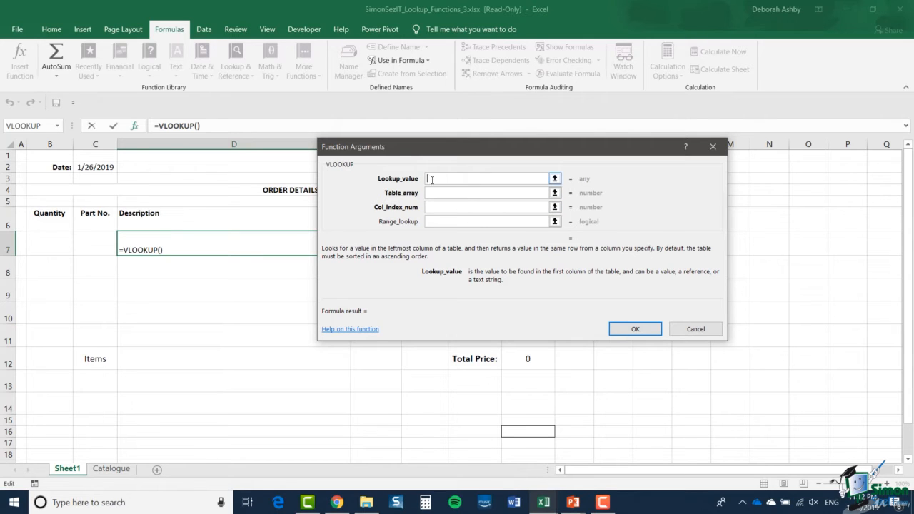
{"action": "left_click", "coordinate": [94, 246]}
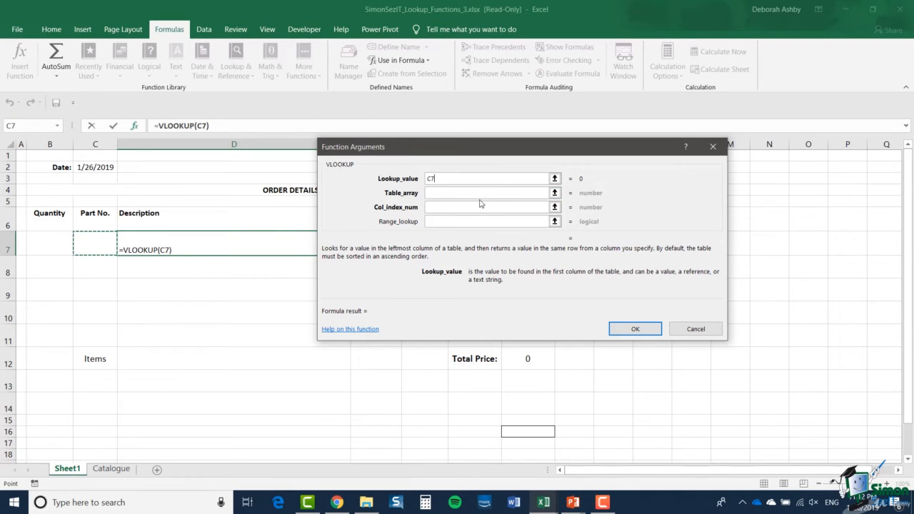
{"action": "left_click", "coordinate": [456, 194]}
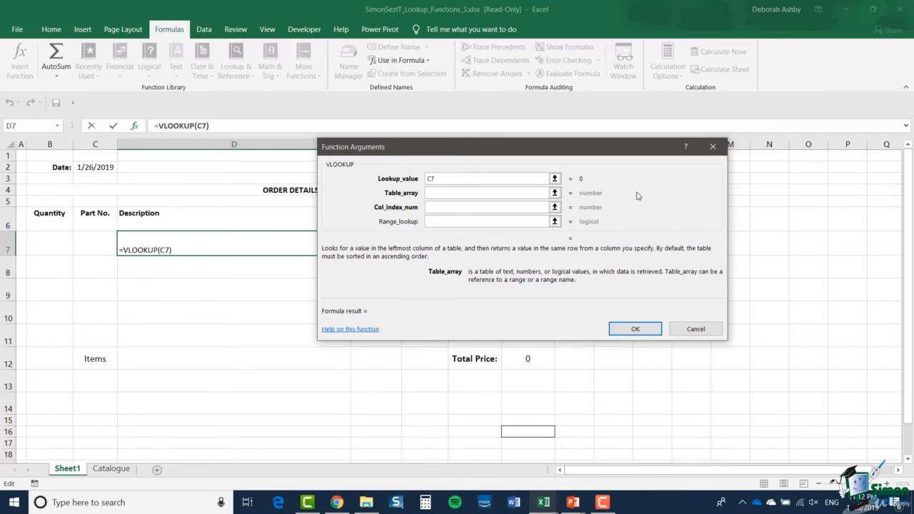
{"action": "type", "text": "PartsCatalog"}
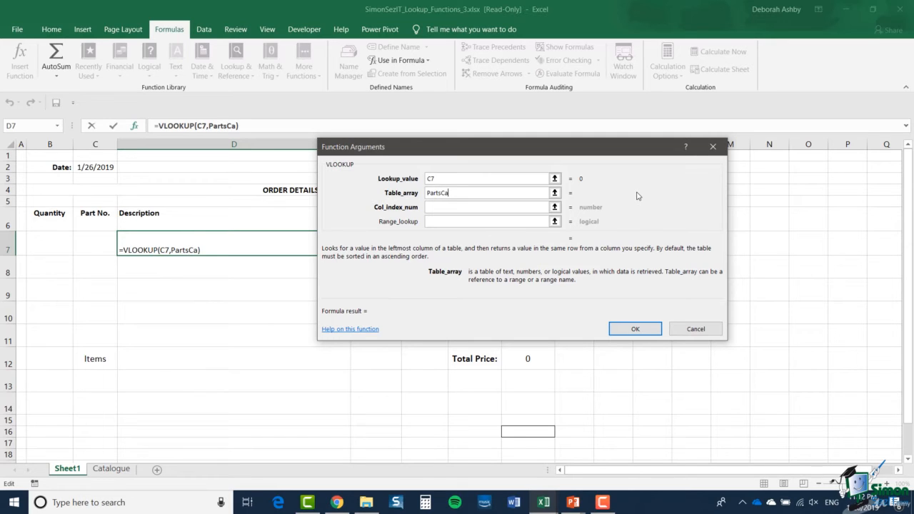
{"action": "key", "text": "Tab"}
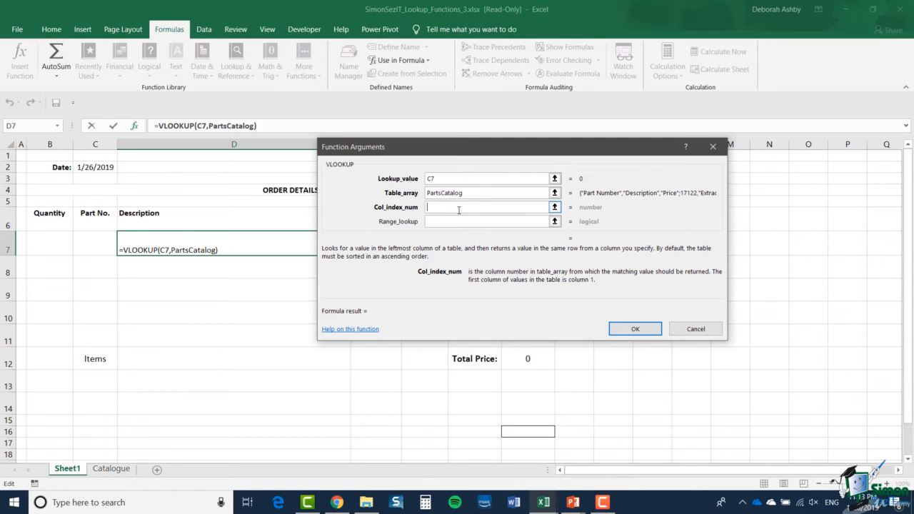
{"action": "type", "text": "2"}
{"action": "left_click", "coordinate": [487, 222]}
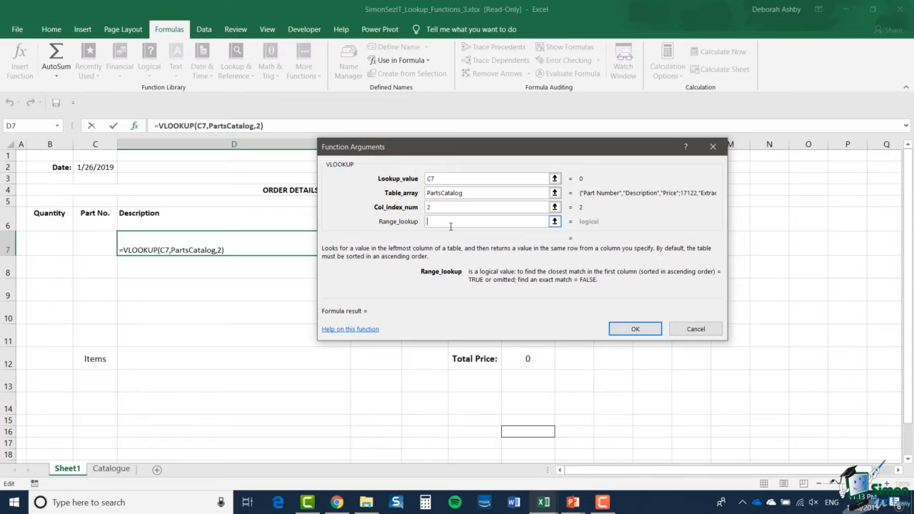
{"action": "type", "text": "FALSE"}
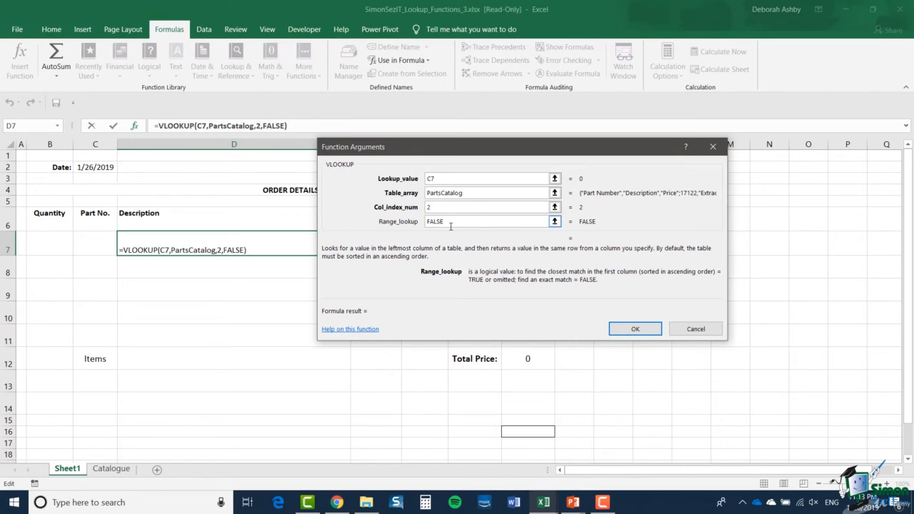
{"action": "left_click", "coordinate": [637, 329]}
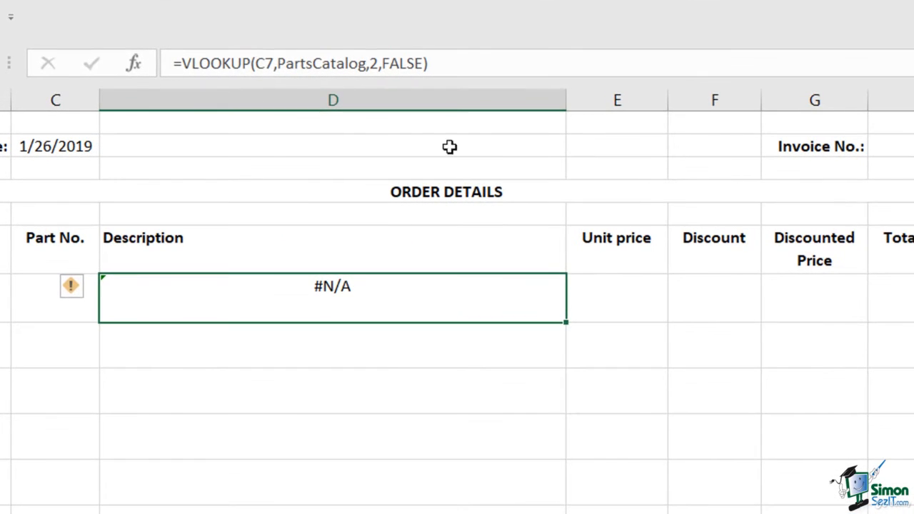
Step: Wrap the VLOOKUP formula in D7 in an IFNA function with " " as the value if not available
{"action": "left_click", "coordinate": [181, 63]}
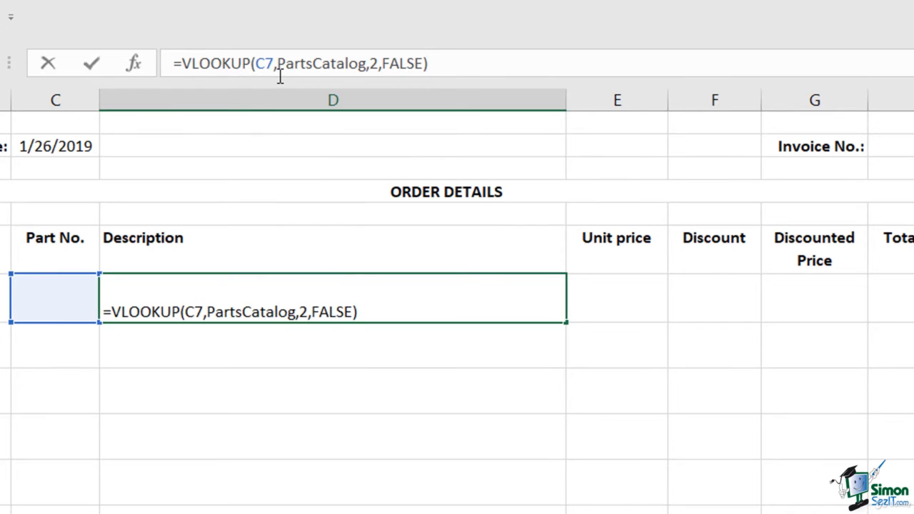
{"action": "type", "text": "IFNA"}
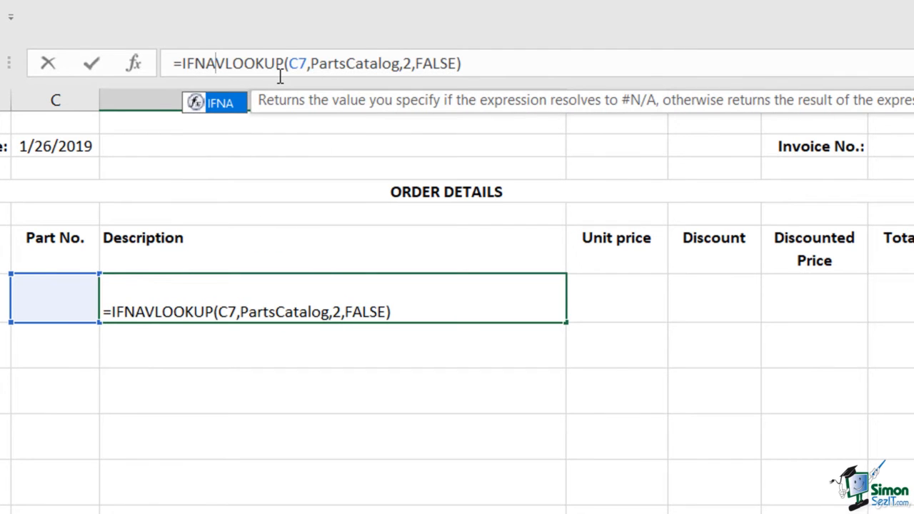
{"action": "type", "text": "("}
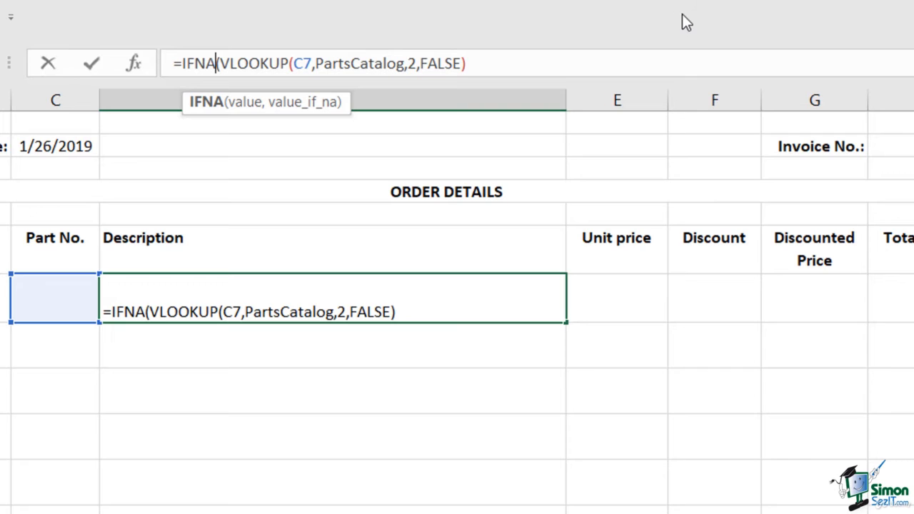
{"action": "key", "text": "End"}
{"action": "type", "text": ","}
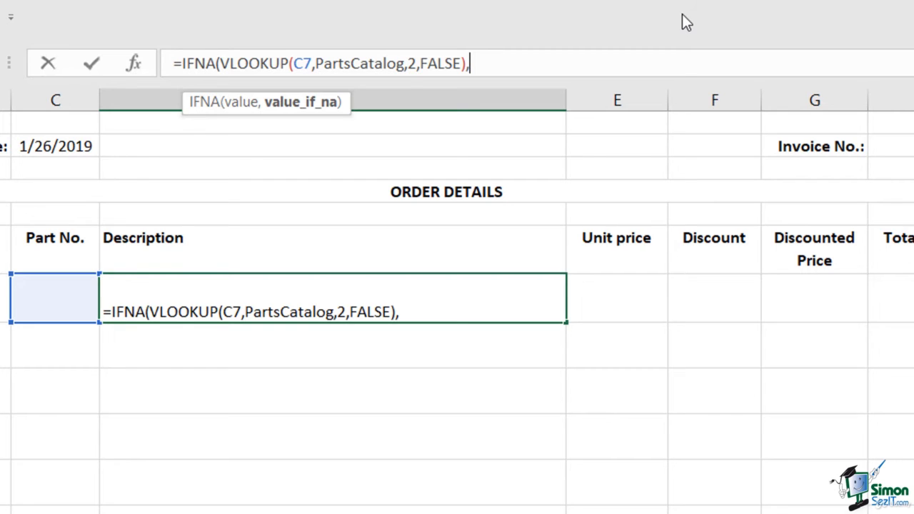
{"action": "type", "text": "\" \")"}
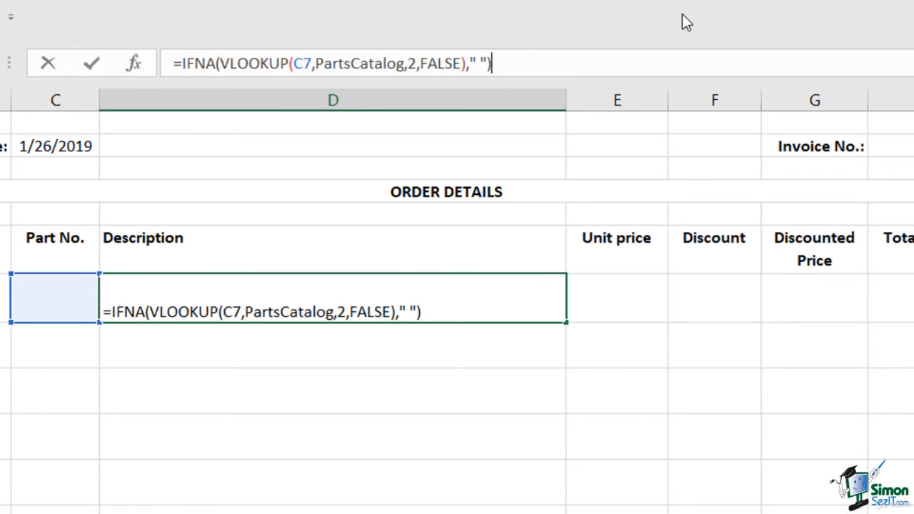
{"action": "key", "text": "Return"}
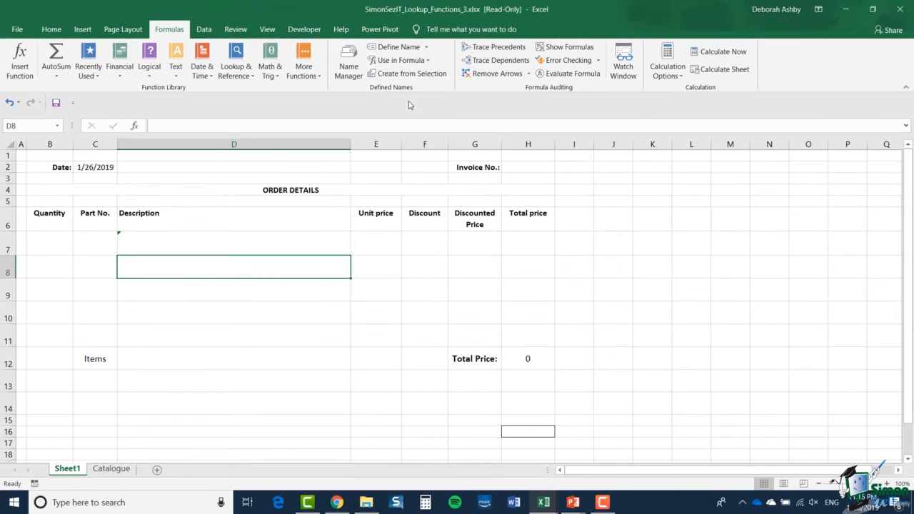
{"action": "left_click", "coordinate": [183, 247]}
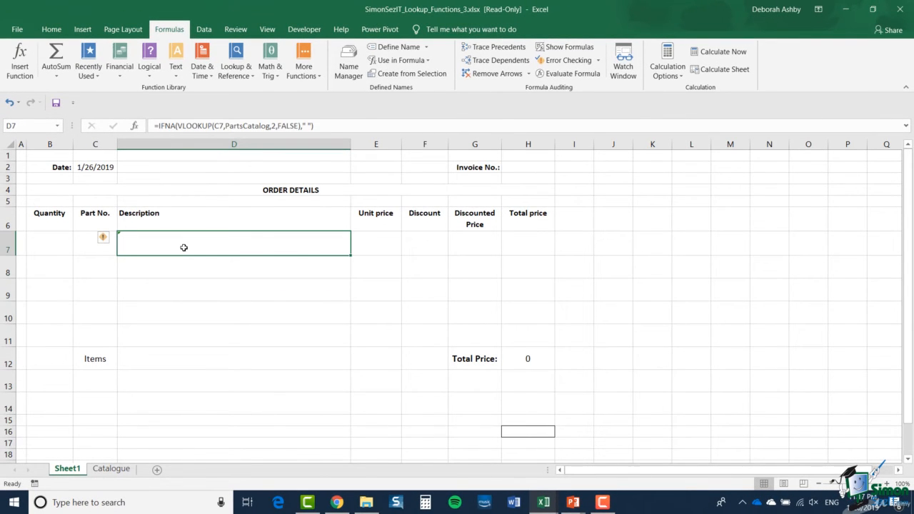
Step: Copy part number 54393 from A3 of the Catalogue sheet into the first Part No. cell, C7, on Sheet1
{"action": "left_click", "coordinate": [117, 470]}
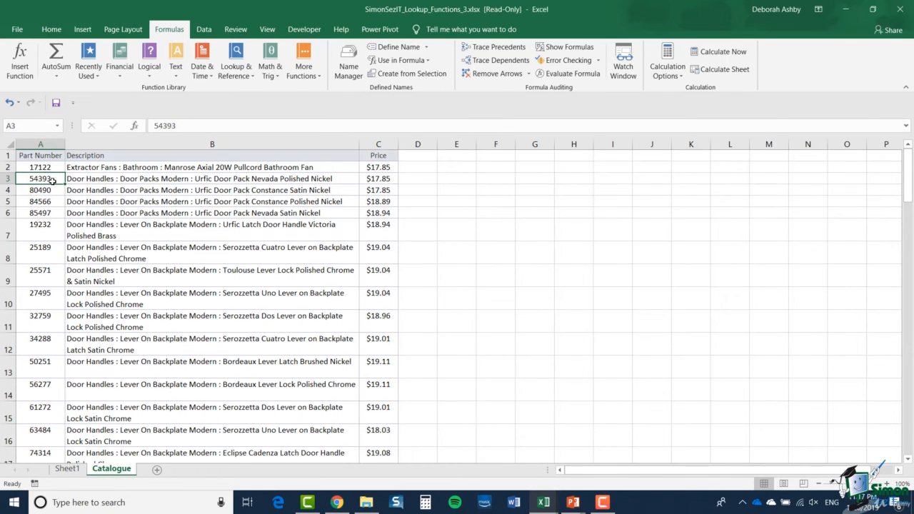
{"action": "key", "text": "ctrl+c"}
{"action": "left_click", "coordinate": [67, 469]}
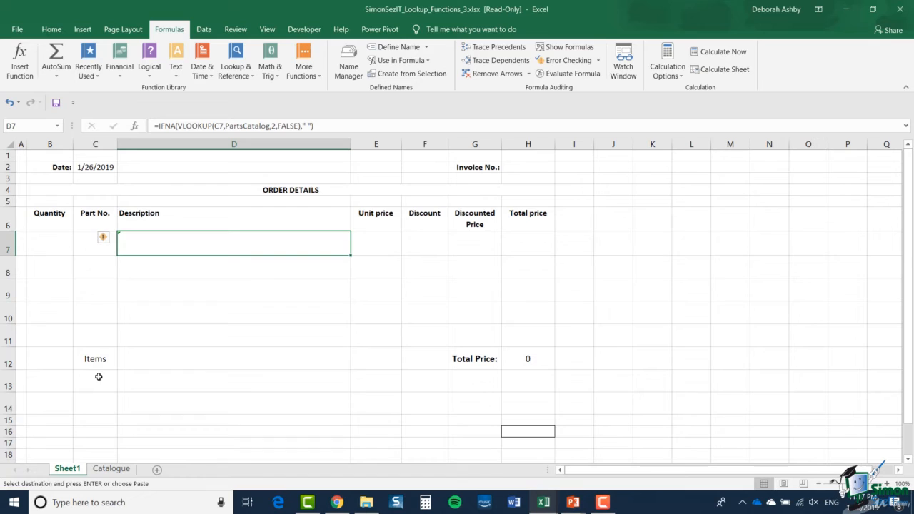
{"action": "left_click", "coordinate": [88, 246]}
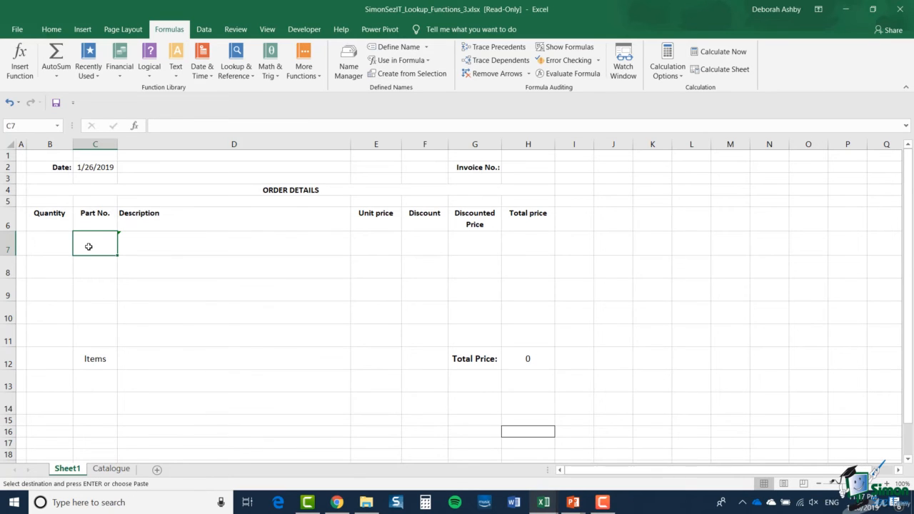
{"action": "key", "text": "ctrl+v"}
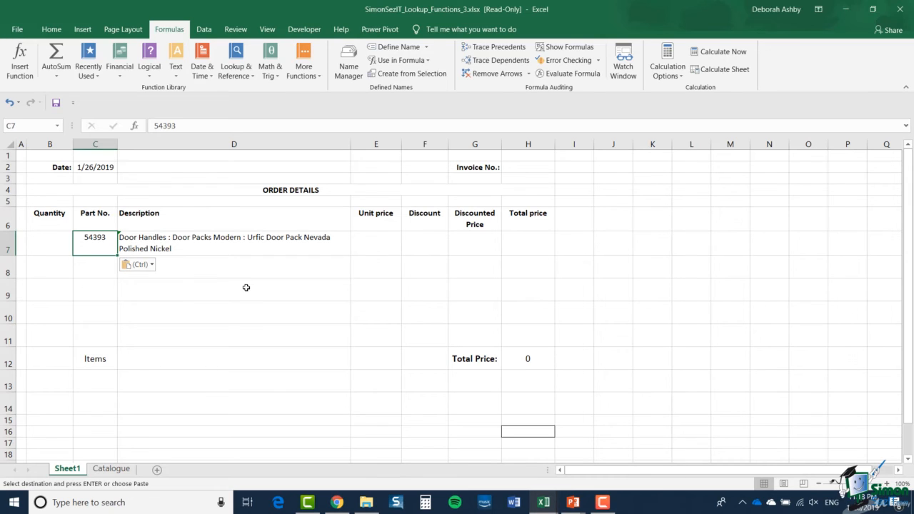
Step: Fill the IFNA and VLOOKUP formula from D7 down the Description column to D11
{"action": "left_click", "coordinate": [314, 246]}
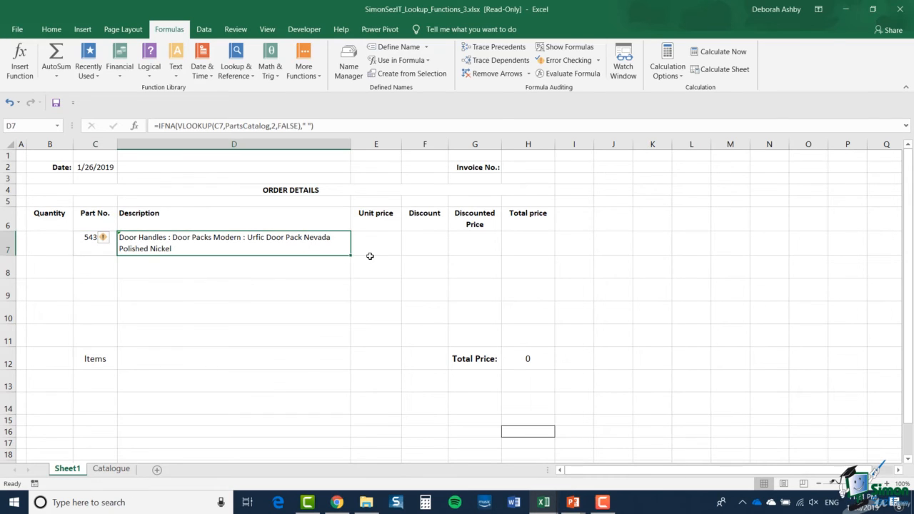
{"action": "left_click_drag", "start_coordinate": [349, 265], "coordinate": [349, 345]}
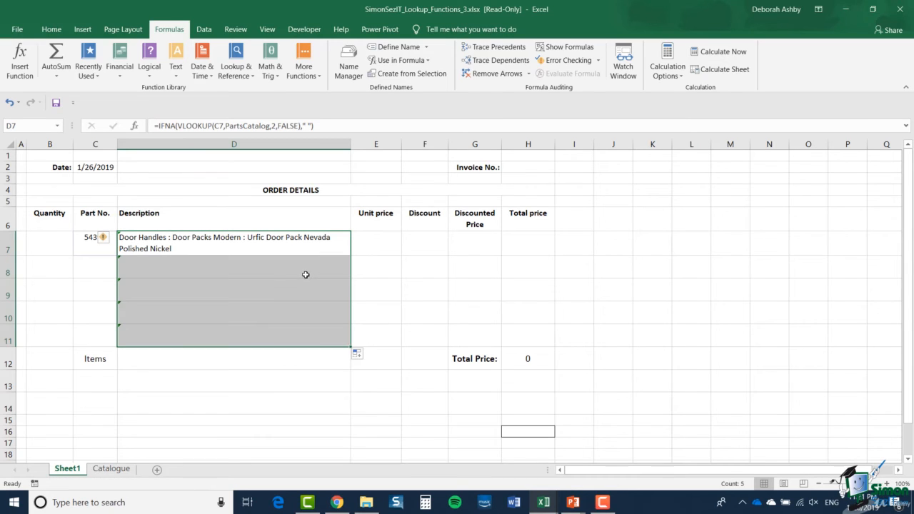
{"action": "left_click", "coordinate": [294, 247]}
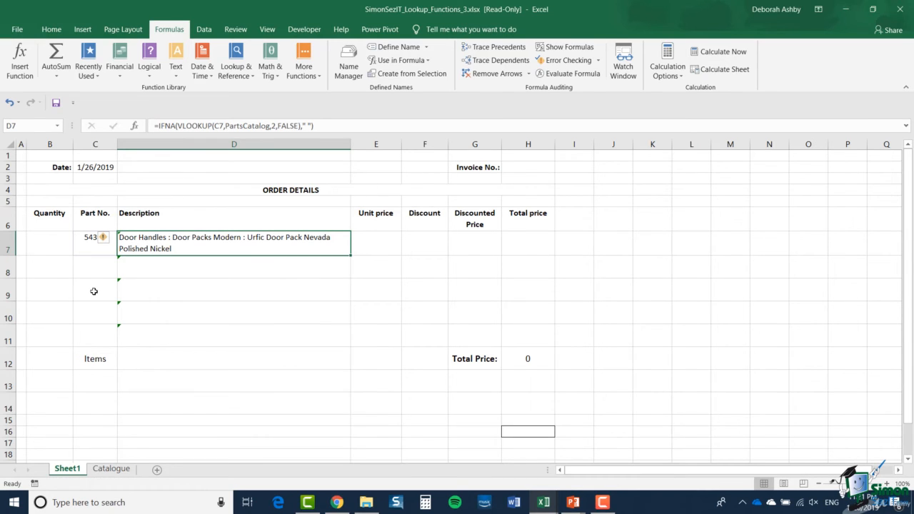
Step: Enter the part number 1234 in C9 and inspect the Description formula in D9
{"action": "left_click", "coordinate": [93, 292]}
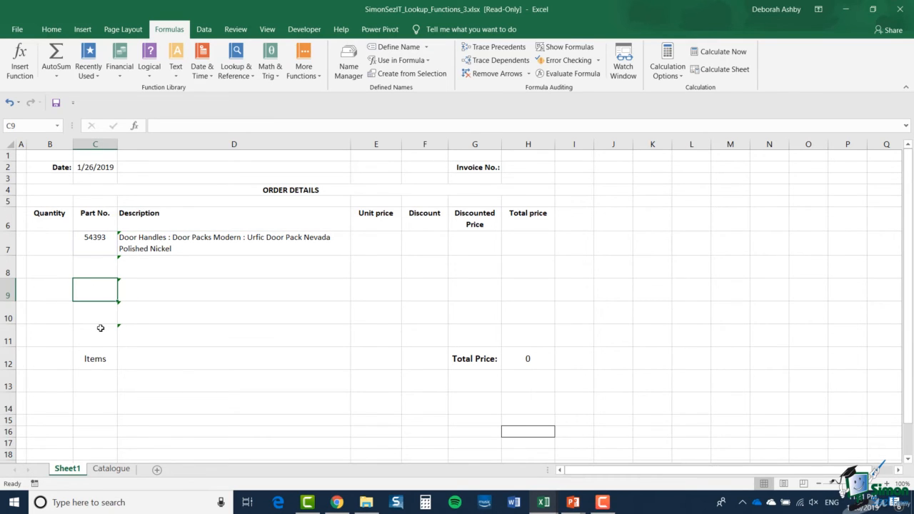
{"action": "type", "text": "1234"}
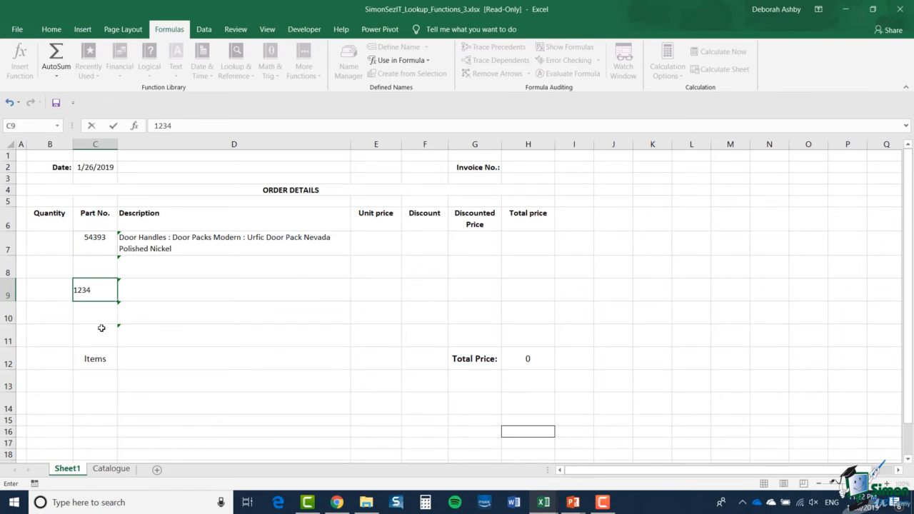
{"action": "key", "text": "Return"}
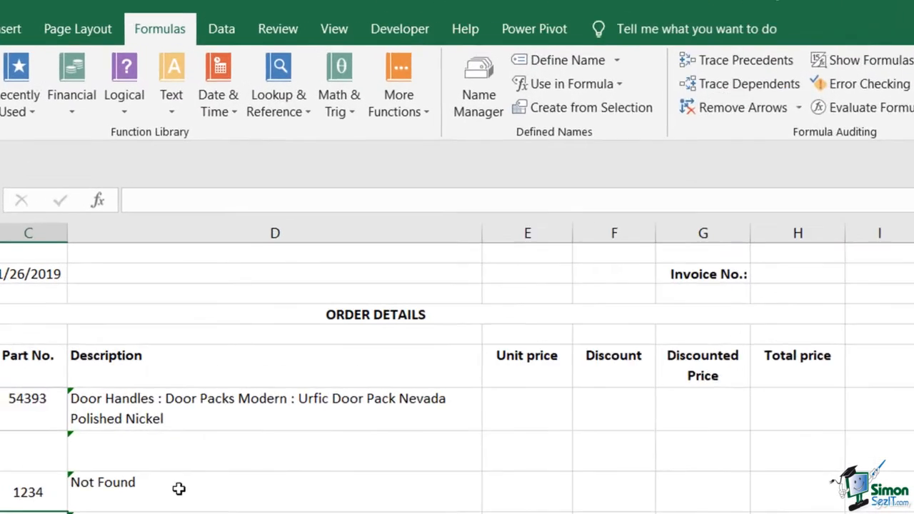
{"action": "left_click", "coordinate": [180, 288]}
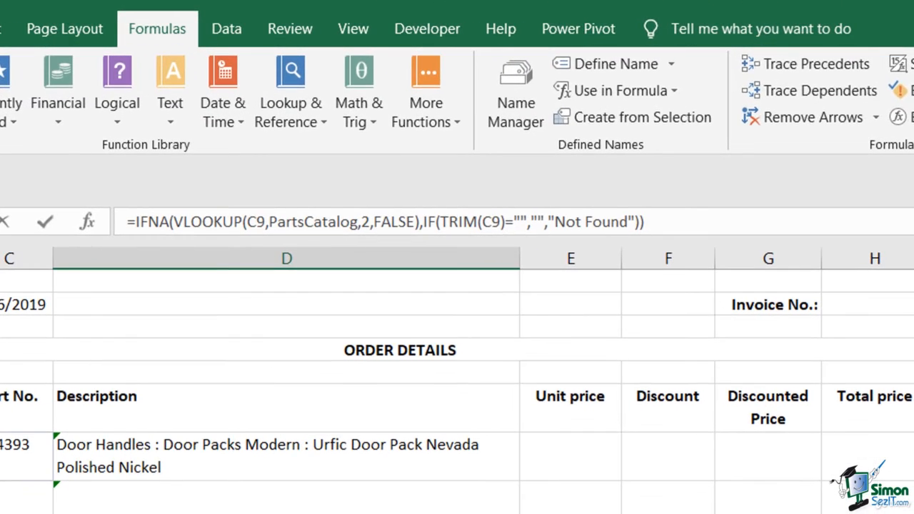
{"action": "key", "text": "Escape"}
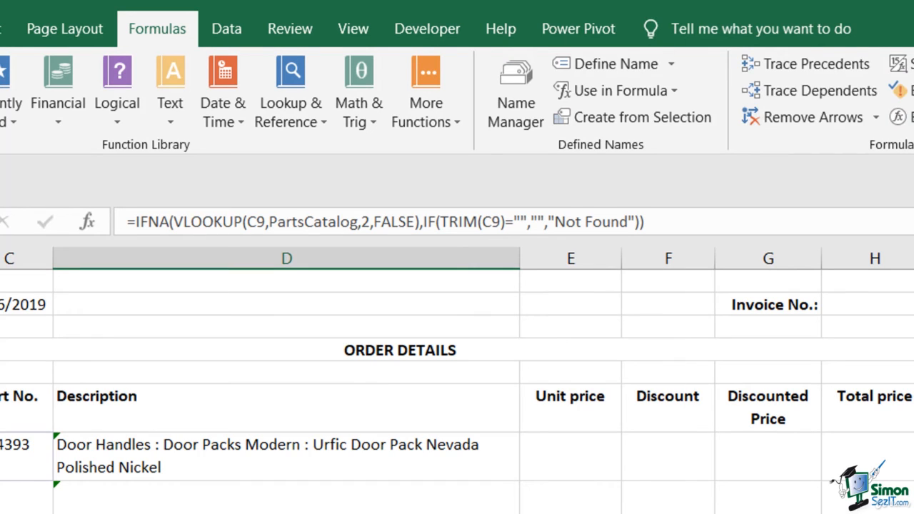